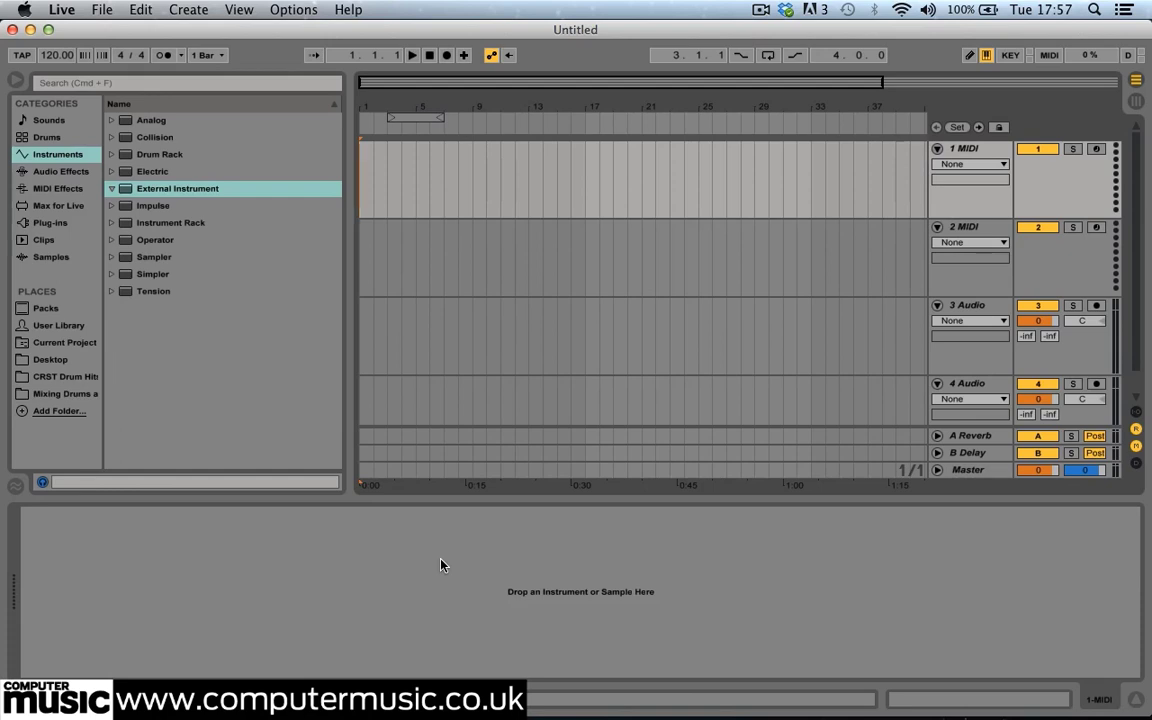
# Step: Review the hardware input configuration in the audio preferences and accept the stereo input pairs
pyautogui.click(63, 9)
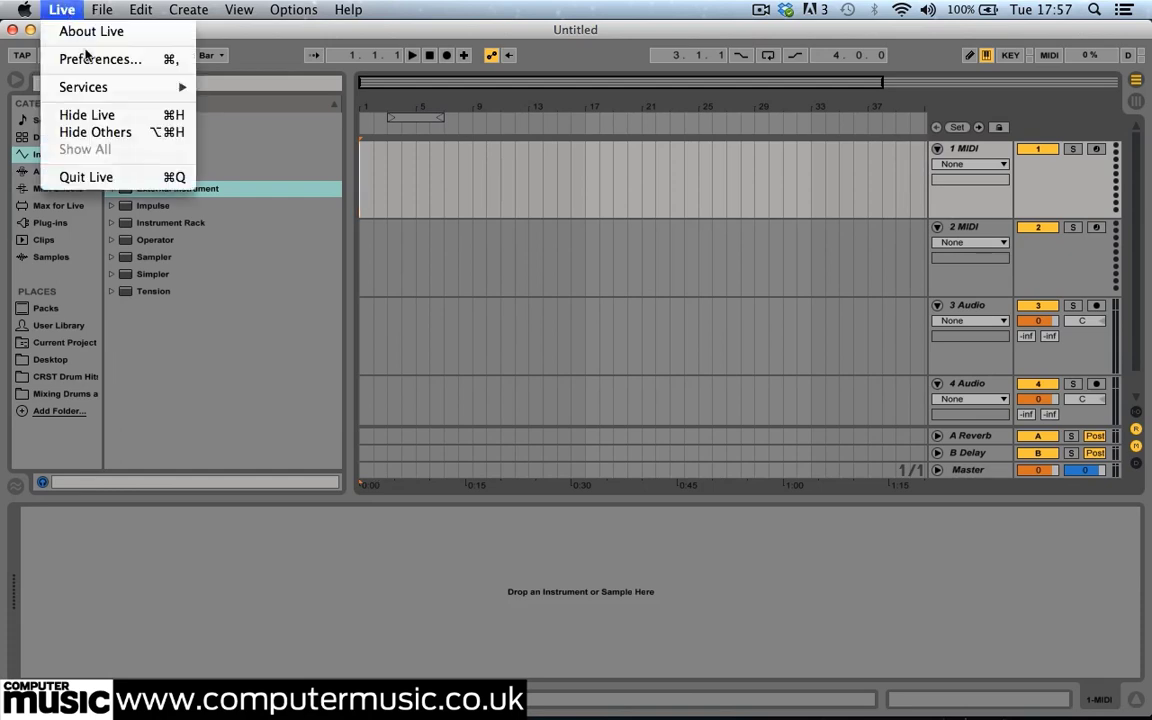
pyautogui.click(80, 56)
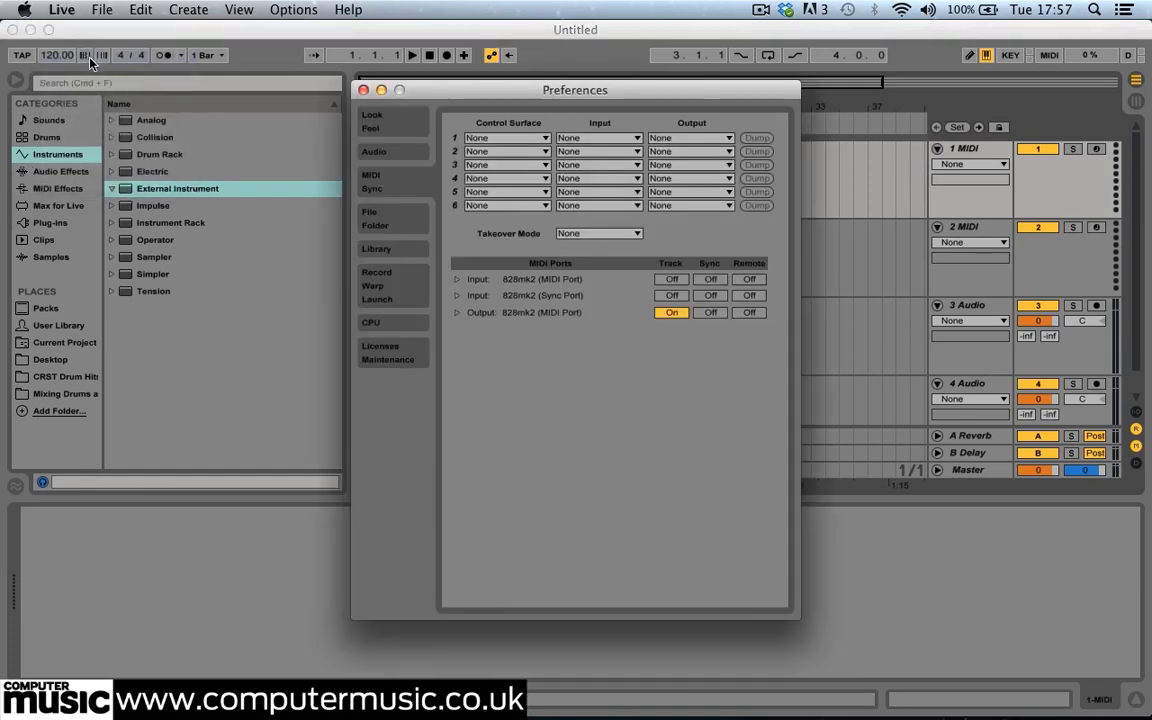
pyautogui.click(384, 151)
pyautogui.click(624, 199)
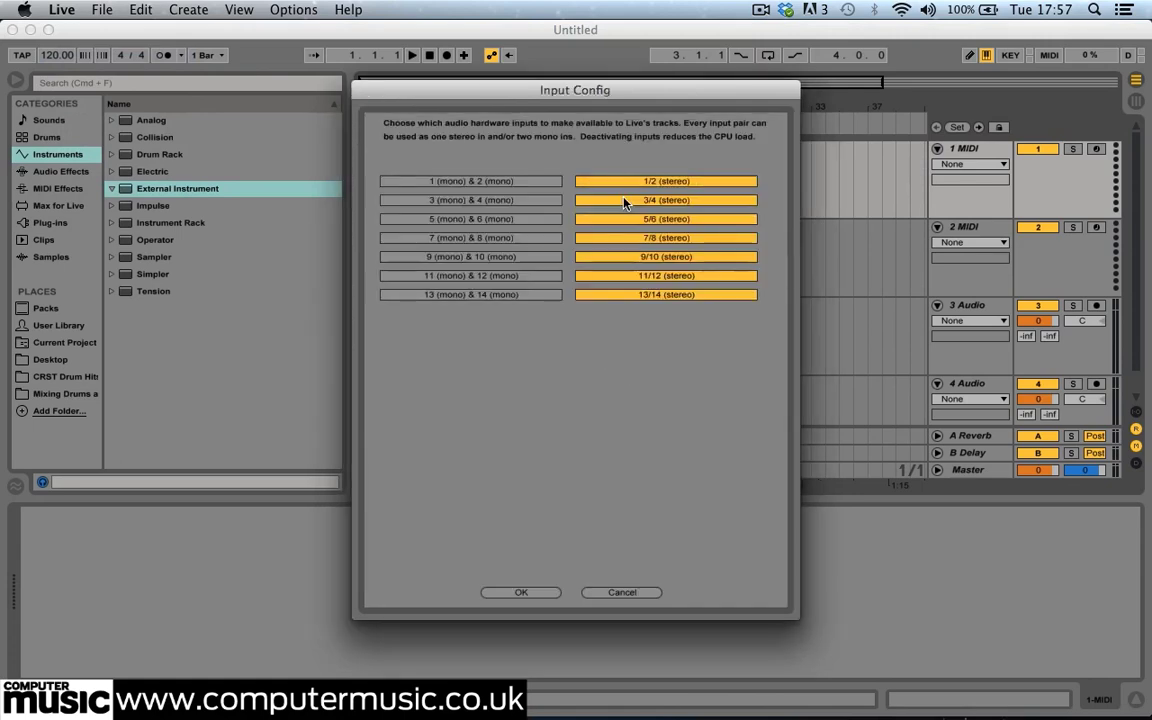
pyautogui.click(517, 592)
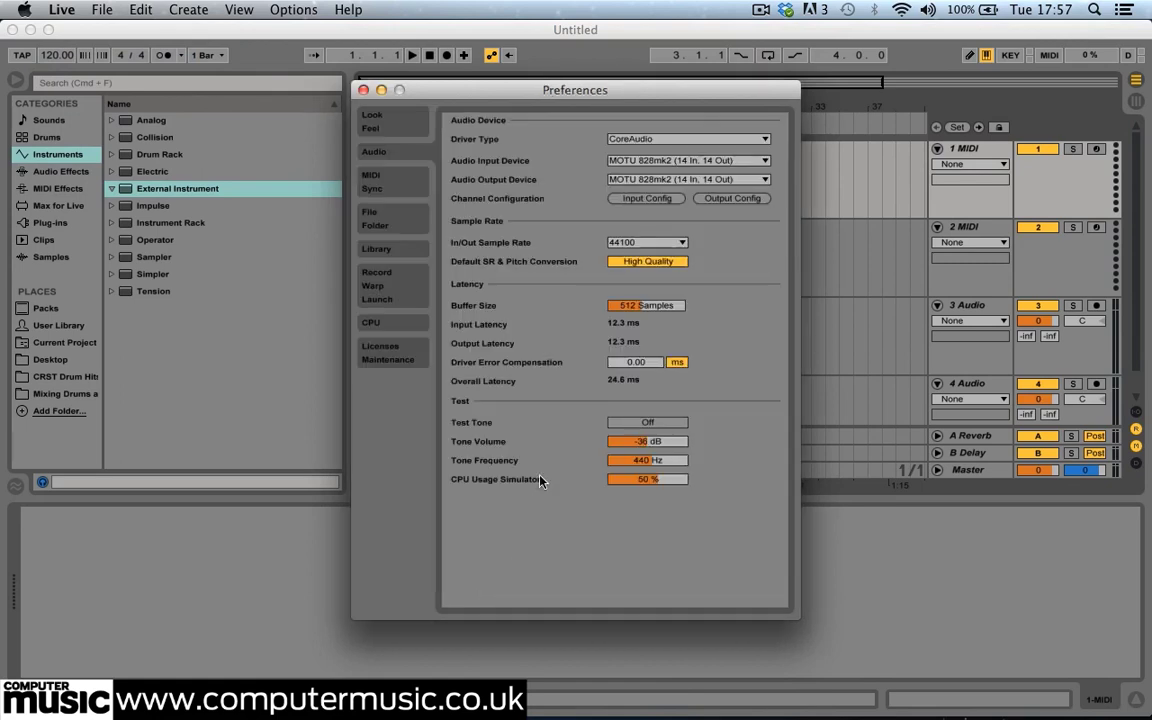
# Step: Switch on Track for the 828mk2 (MIDI Port) input in the MIDI preferences and close the preferences
pyautogui.click(390, 190)
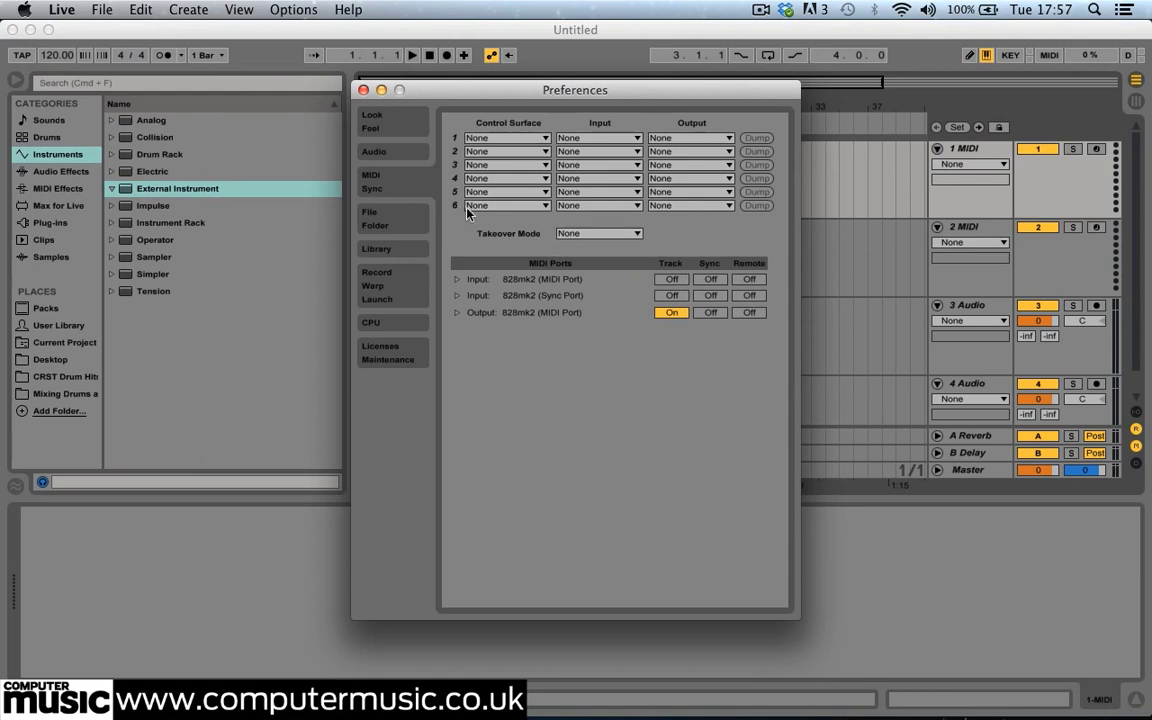
pyautogui.click(664, 281)
pyautogui.click(364, 90)
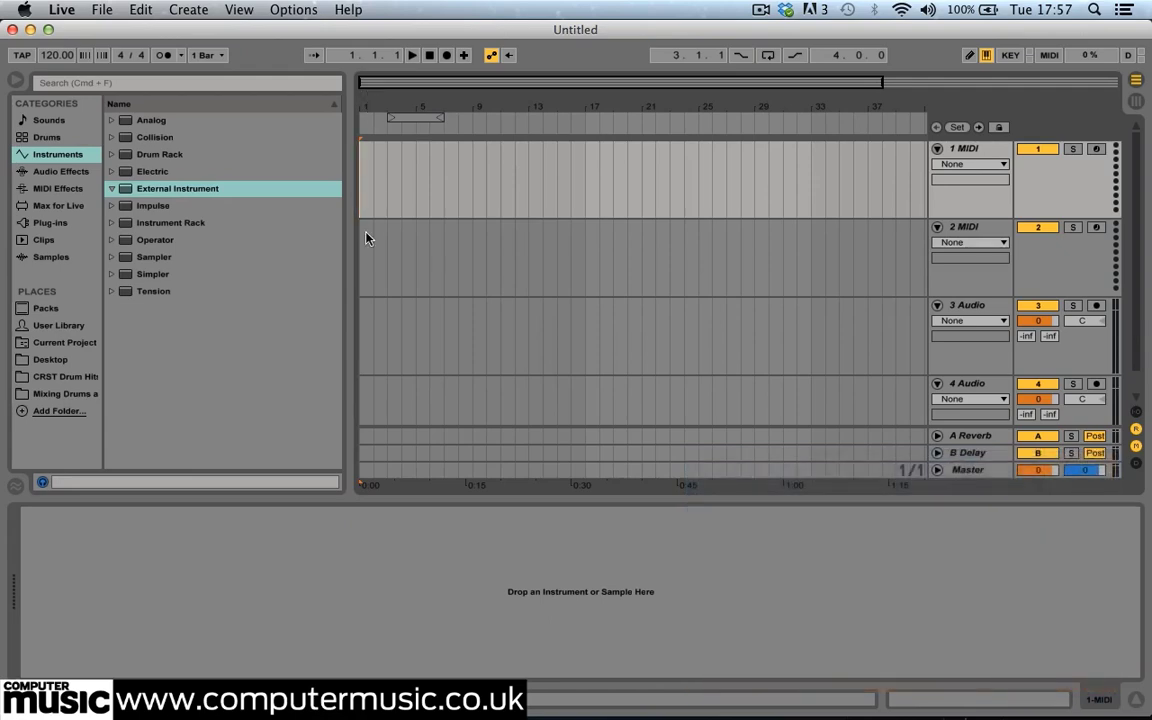
# Step: Add an External Instrument to the first MIDI track and send its MIDI to 828mk2 (MIDI Port), Ch. 1
pyautogui.moveTo(222, 190); pyautogui.dragTo(408, 190)
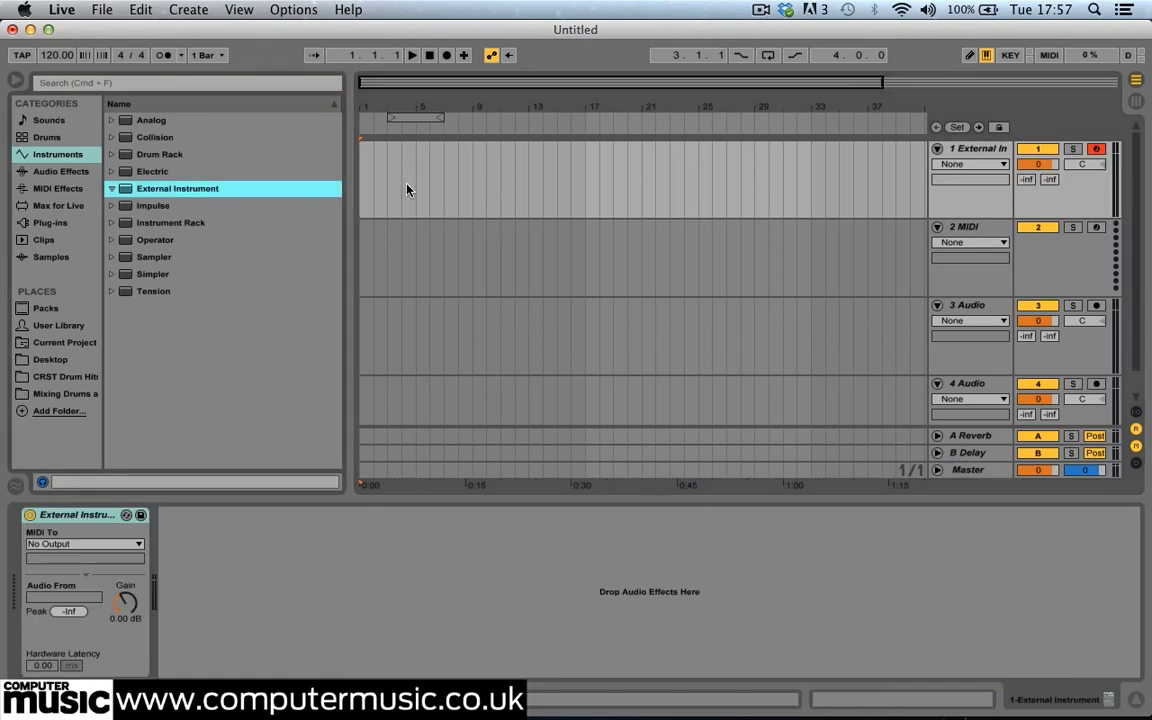
pyautogui.click(79, 545)
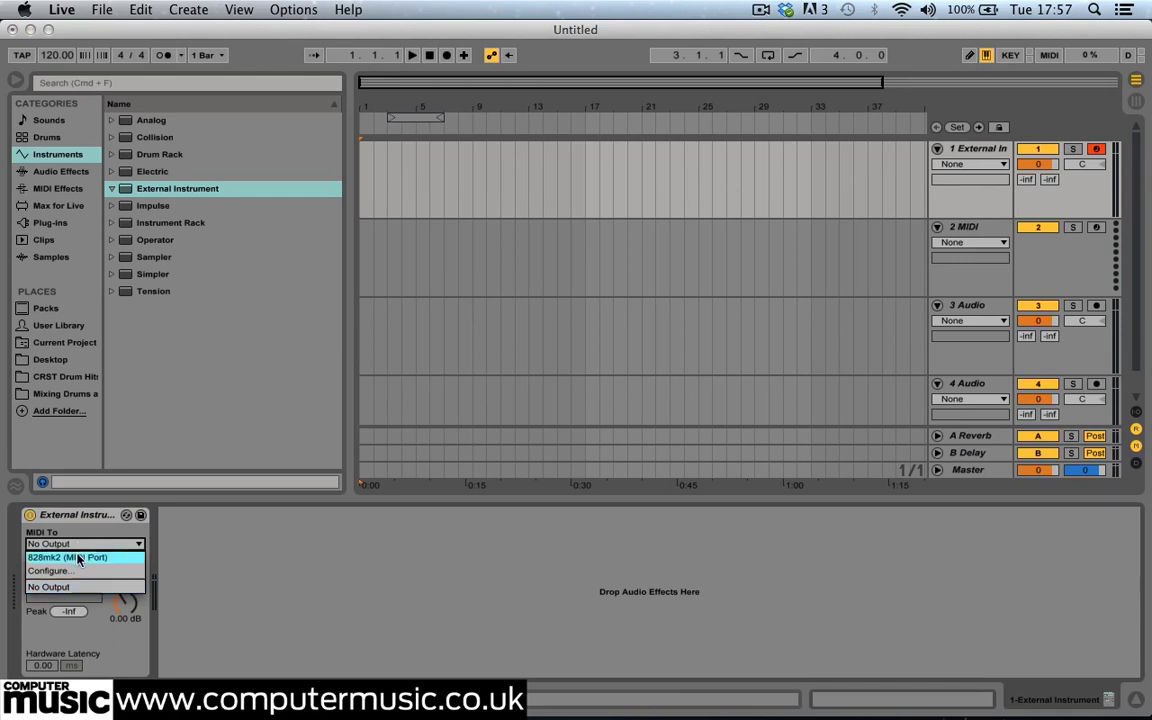
pyautogui.click(79, 557)
pyautogui.click(80, 558)
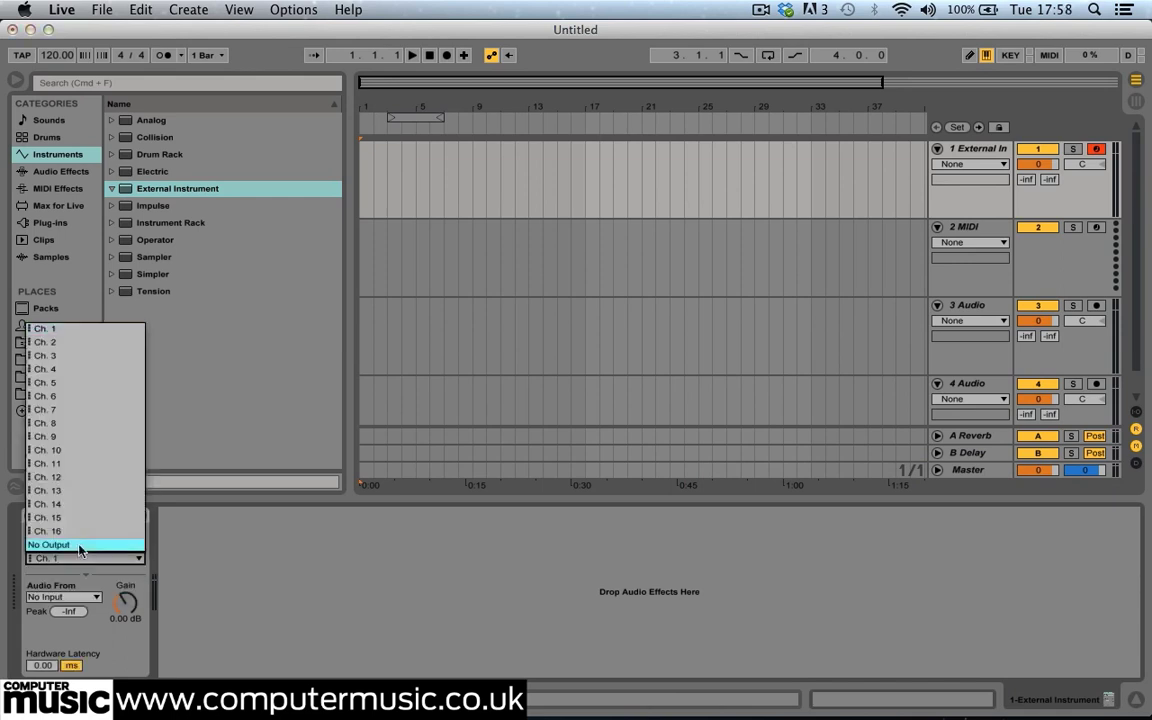
pyautogui.click(64, 333)
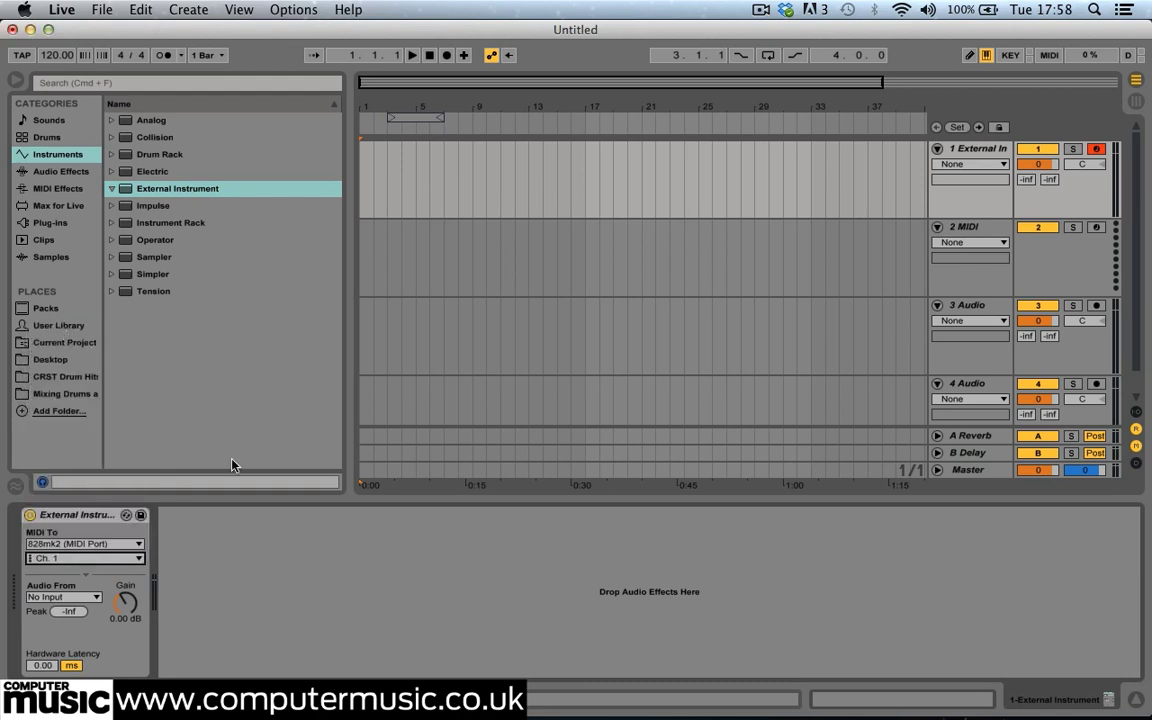
# Step: Set the External Instrument to receive audio from 3/4 and raise its gain to 8.45 dB
pyautogui.click(77, 598)
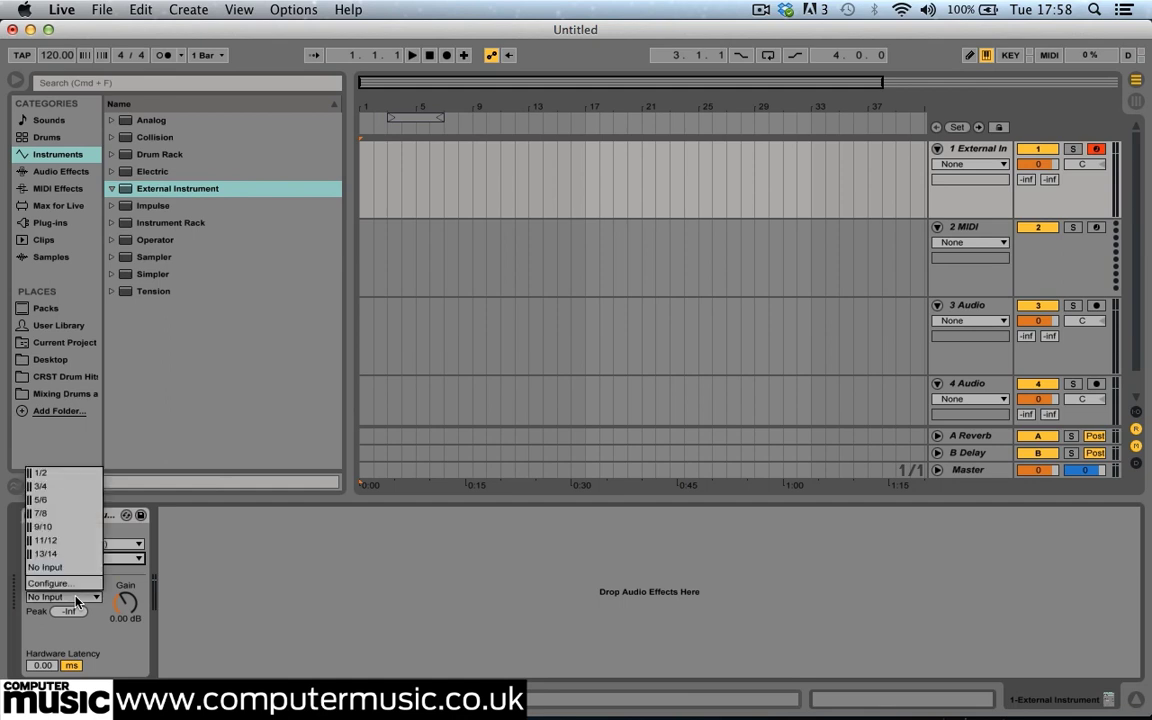
pyautogui.click(42, 486)
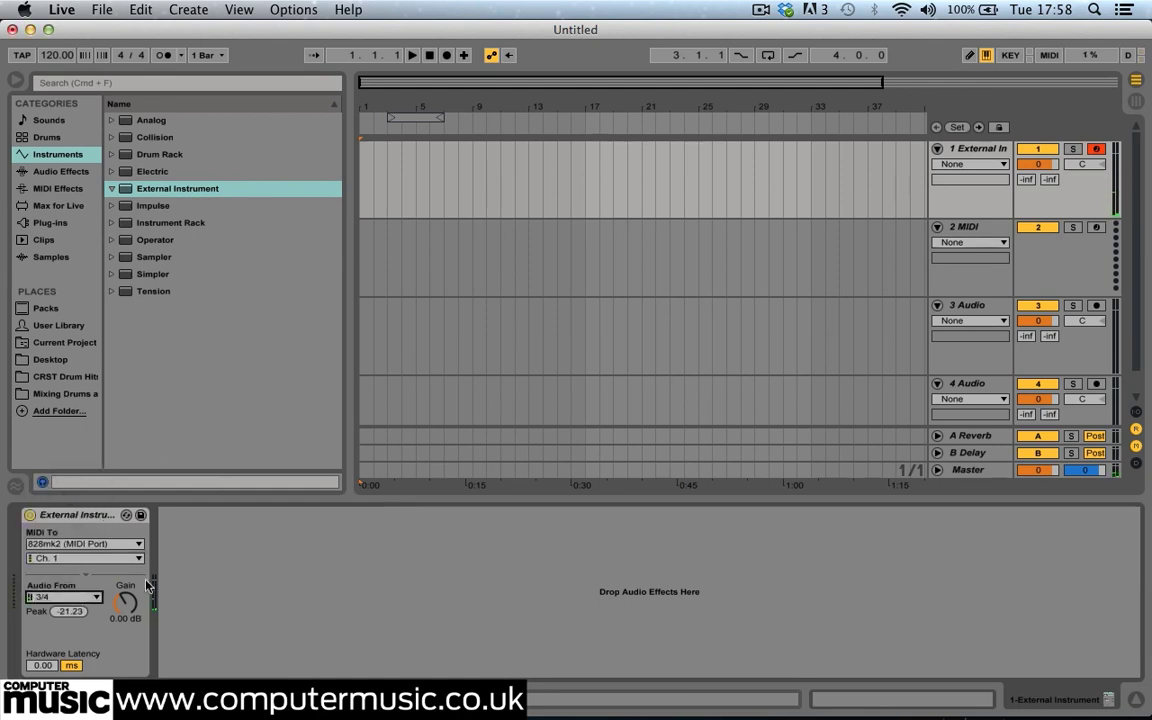
pyautogui.moveTo(125, 602); pyautogui.dragTo(125, 570)
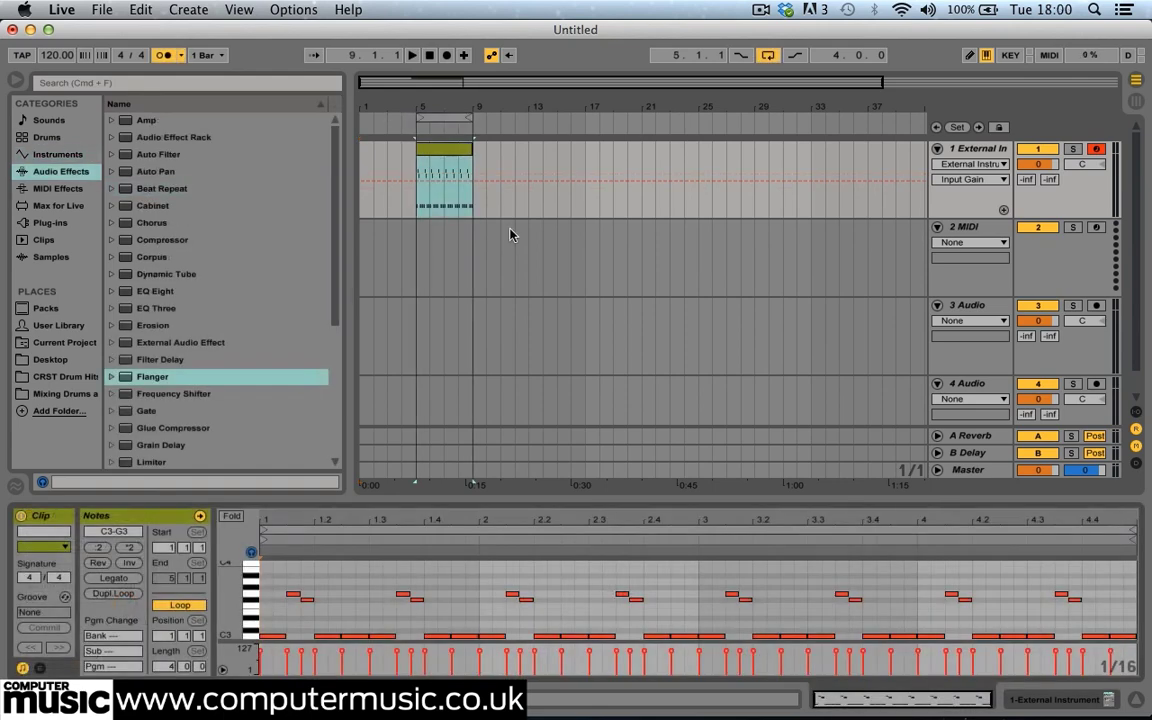
# Step: Play the loop and add a Phaser to the External Instrument track with 67.5% LFO Amount and 0.90 Feedback
pyautogui.press('space')
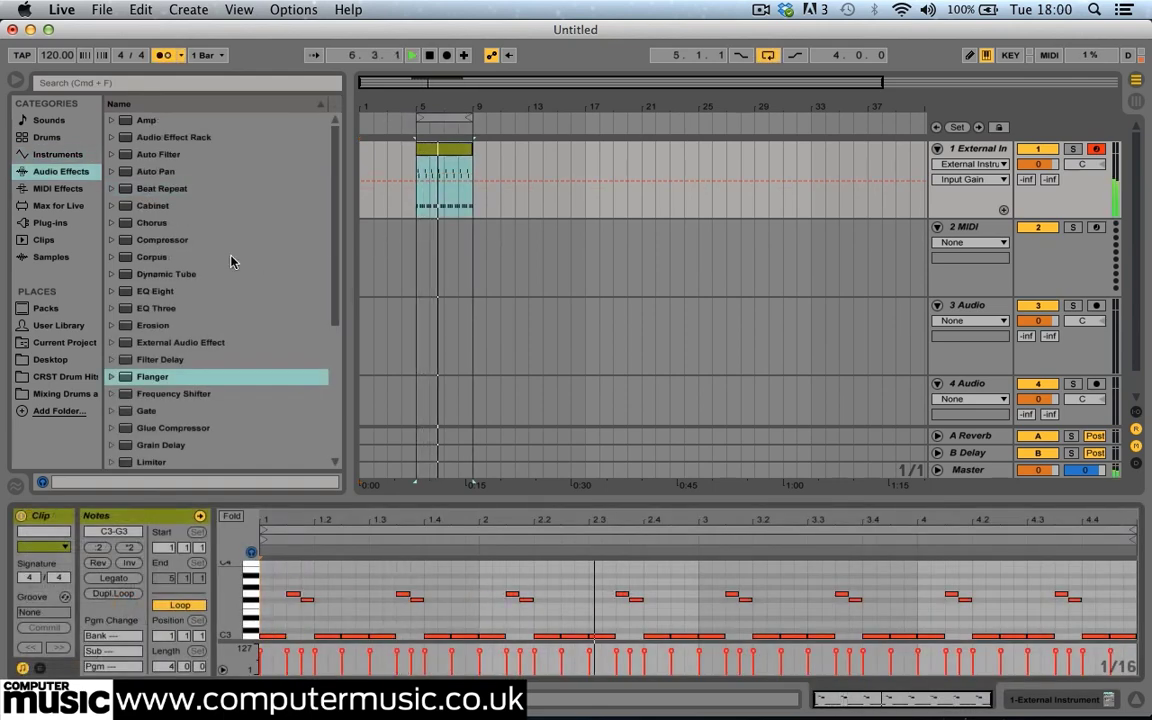
pyautogui.scroll(-5, 220, 259)
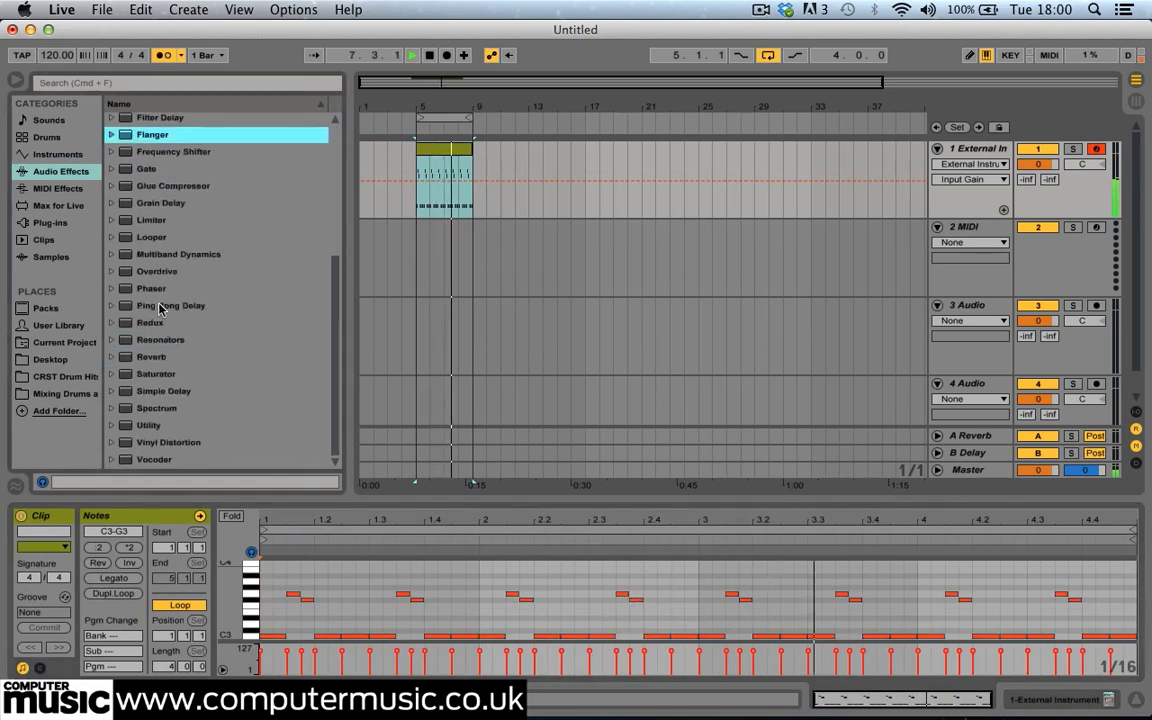
pyautogui.moveTo(155, 293); pyautogui.dragTo(425, 185)
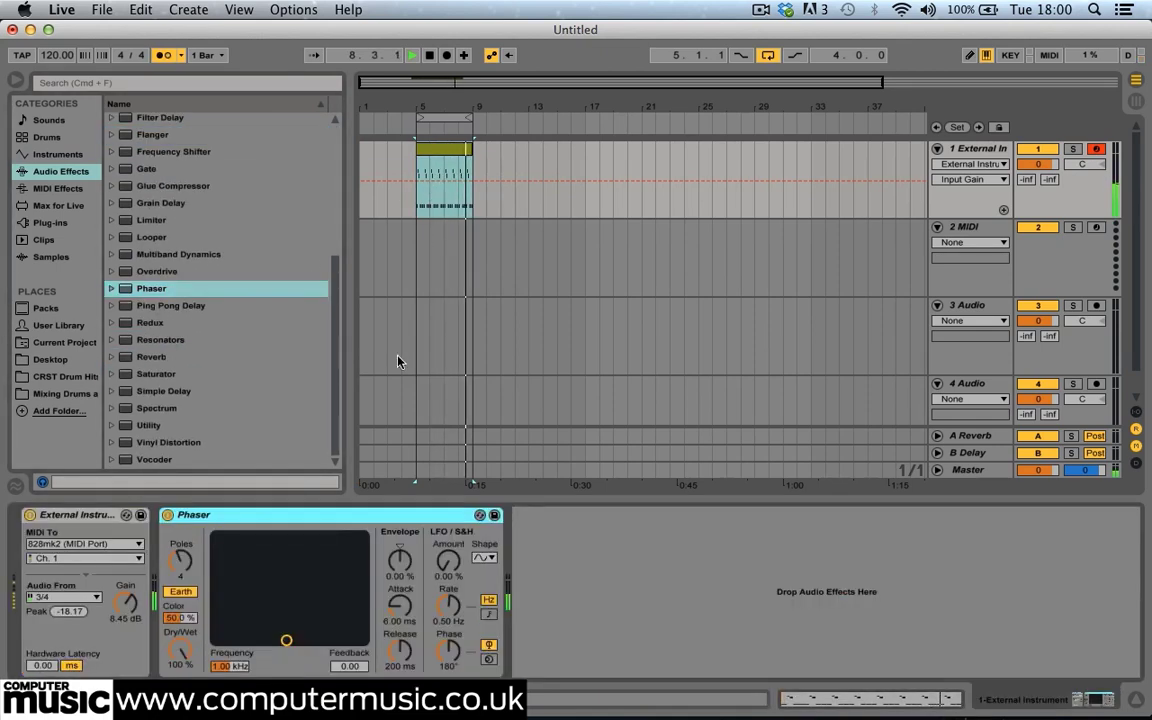
pyautogui.moveTo(450, 568); pyautogui.dragTo(450, 480)
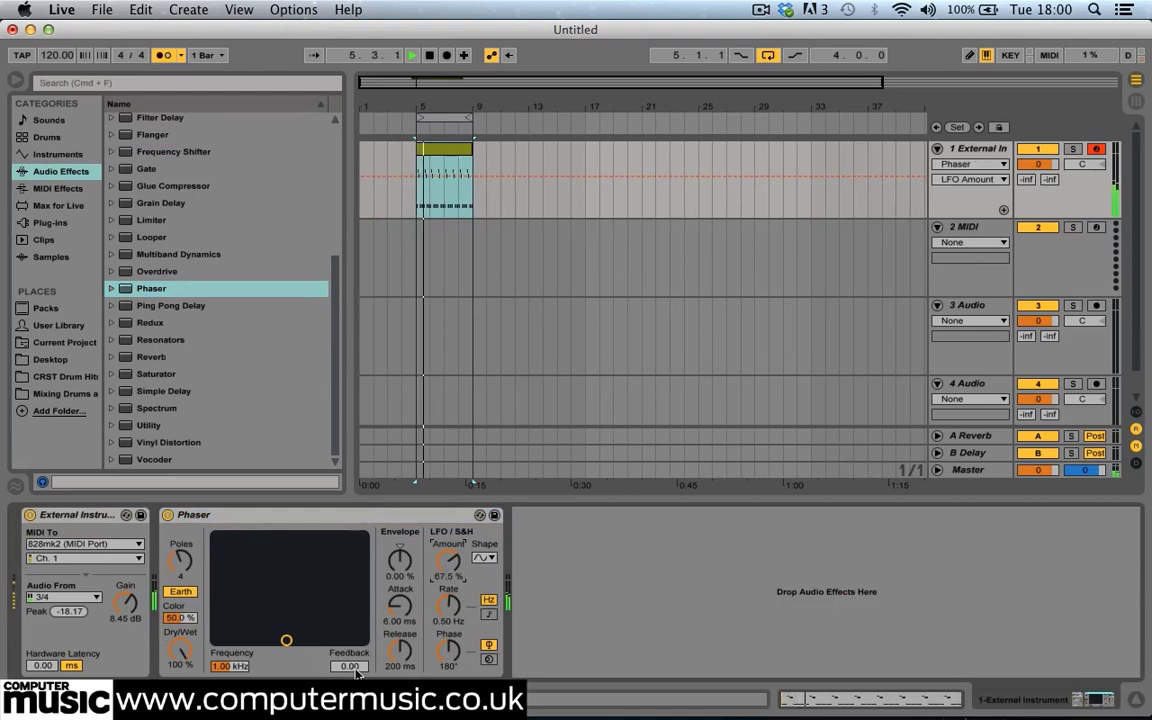
pyautogui.moveTo(352, 667); pyautogui.dragTo(352, 578)
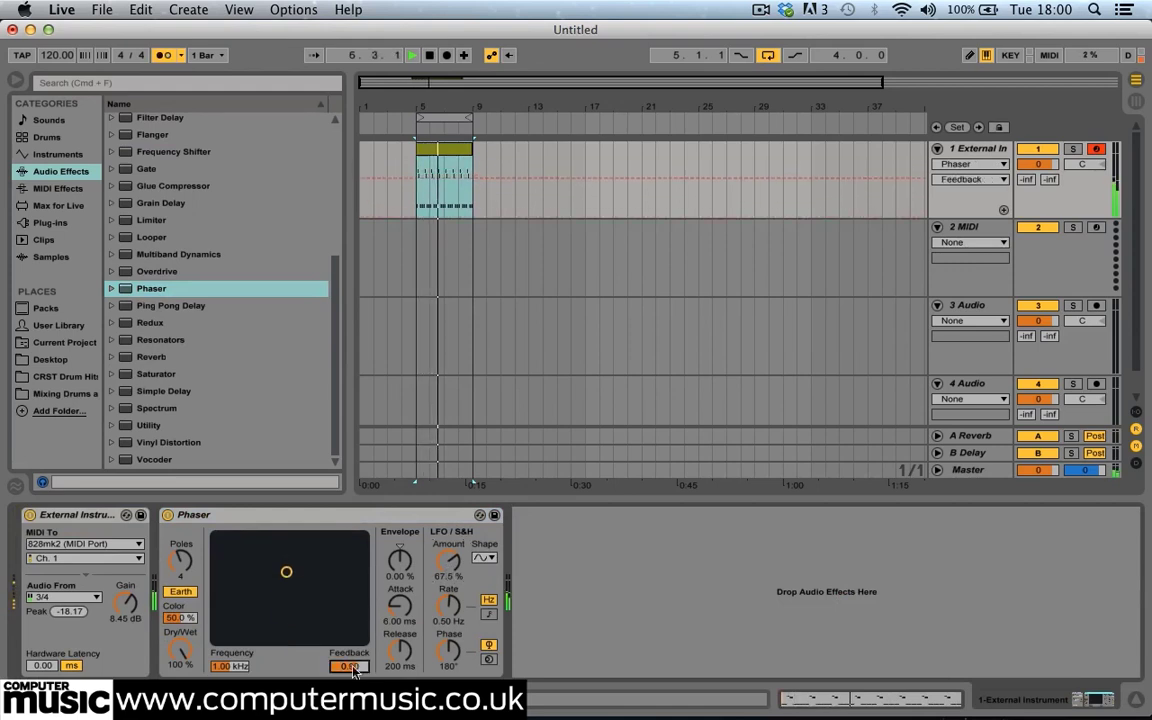
# Step: Insert Overdrive before the Phaser at 15% Dry/Wet and a Chord MIDI effect with Shift 1 at +12 st before External Instrument
pyautogui.moveTo(150, 271); pyautogui.dragTo(170, 540)
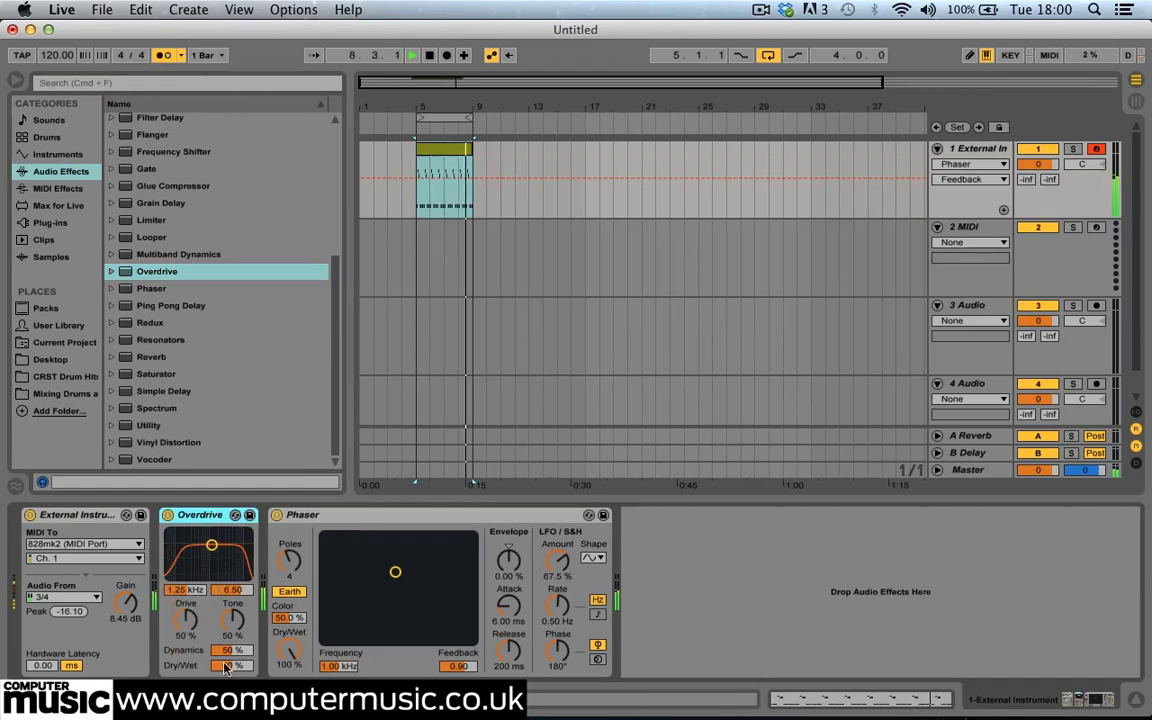
pyautogui.moveTo(231, 665); pyautogui.dragTo(231, 700)
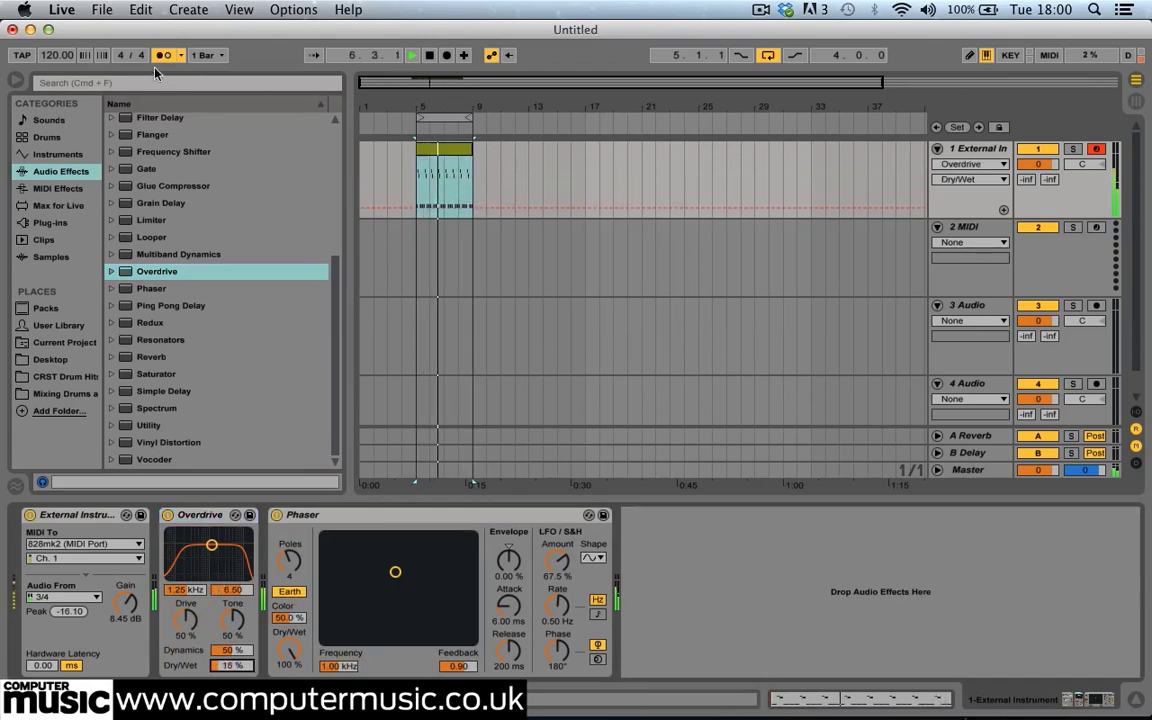
pyautogui.click(72, 188)
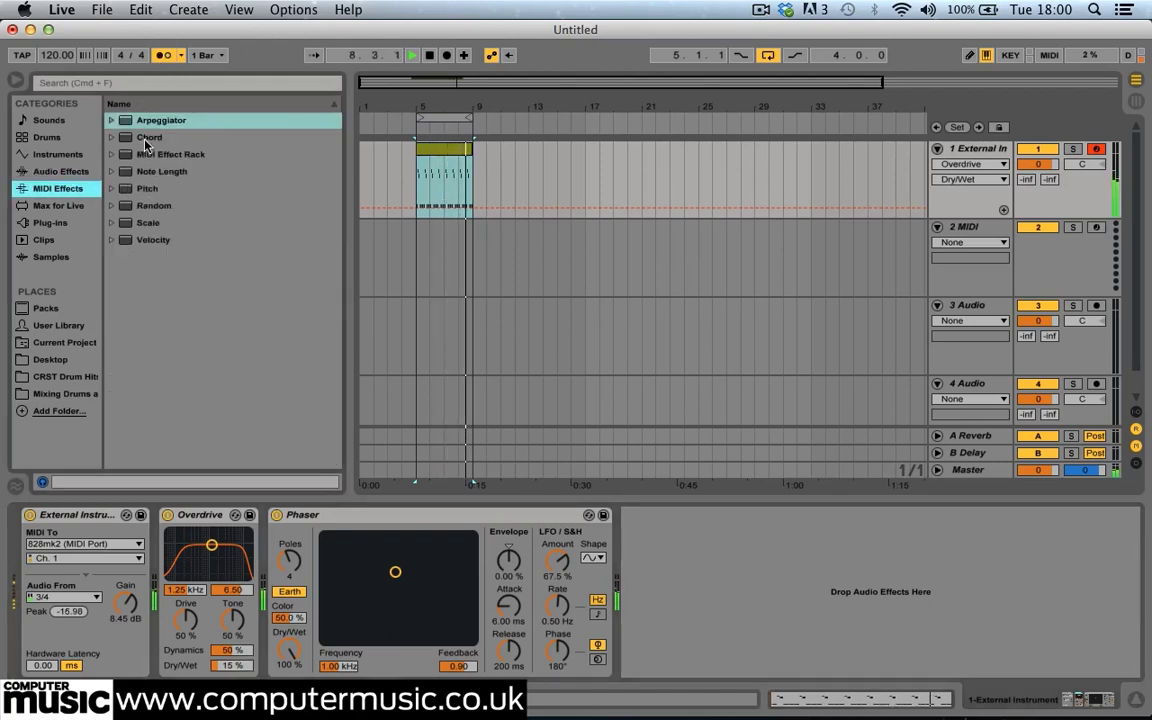
pyautogui.moveTo(145, 137); pyautogui.dragTo(46, 545)
# Step: Turn off the Overdrive and Phaser devices and stop playback
pyautogui.click(314, 515)
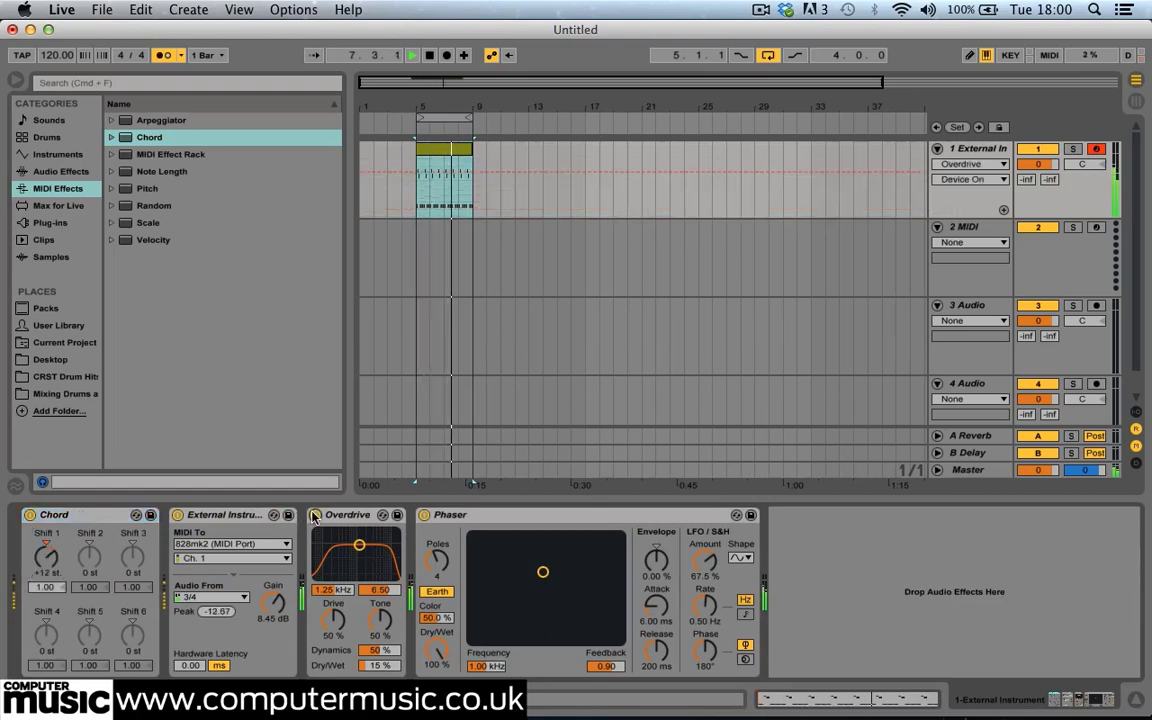
pyautogui.click(424, 514)
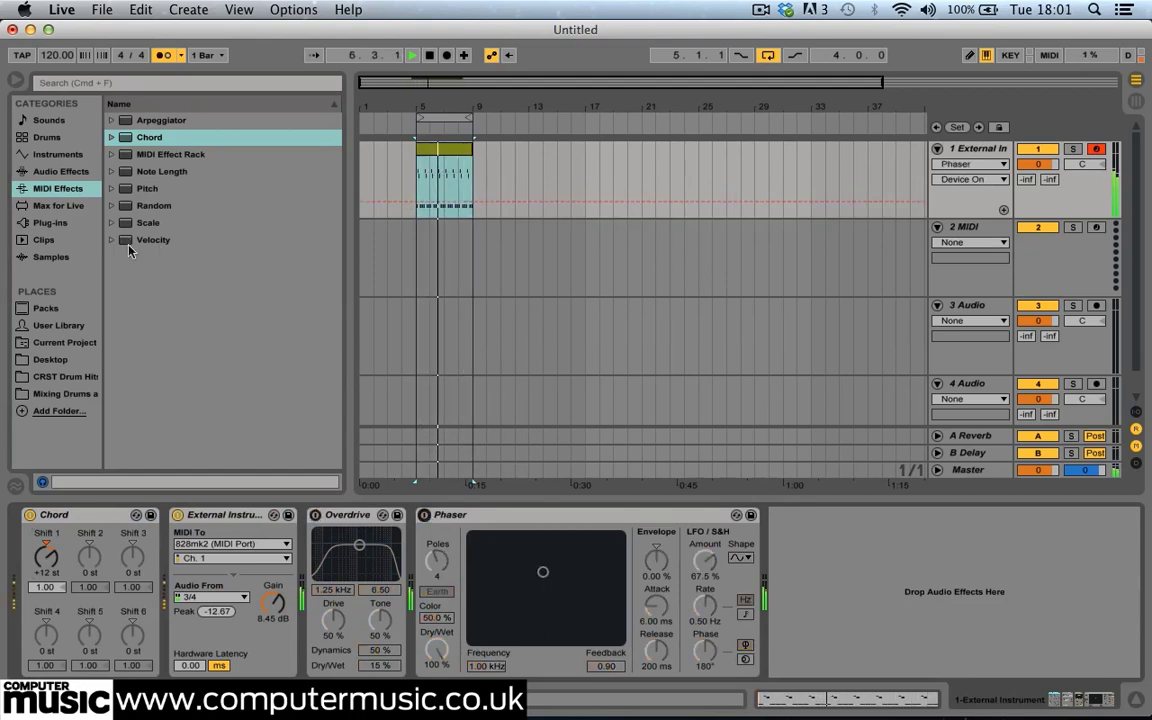
pyautogui.press('space')
# Step: Export the Master output for the range 5.1.1 to 9.1.1 as a 24-bit WAV with Triangular dither
pyautogui.click(66, 10)
pyautogui.moveTo(102, 10)
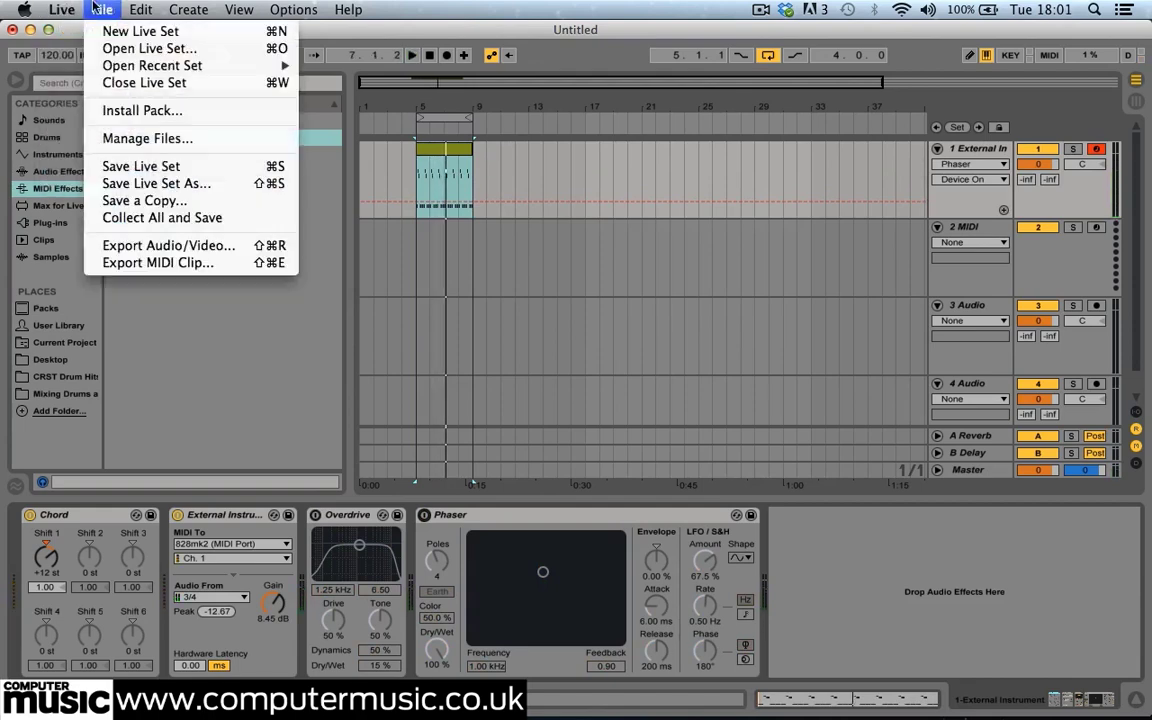
pyautogui.click(150, 245)
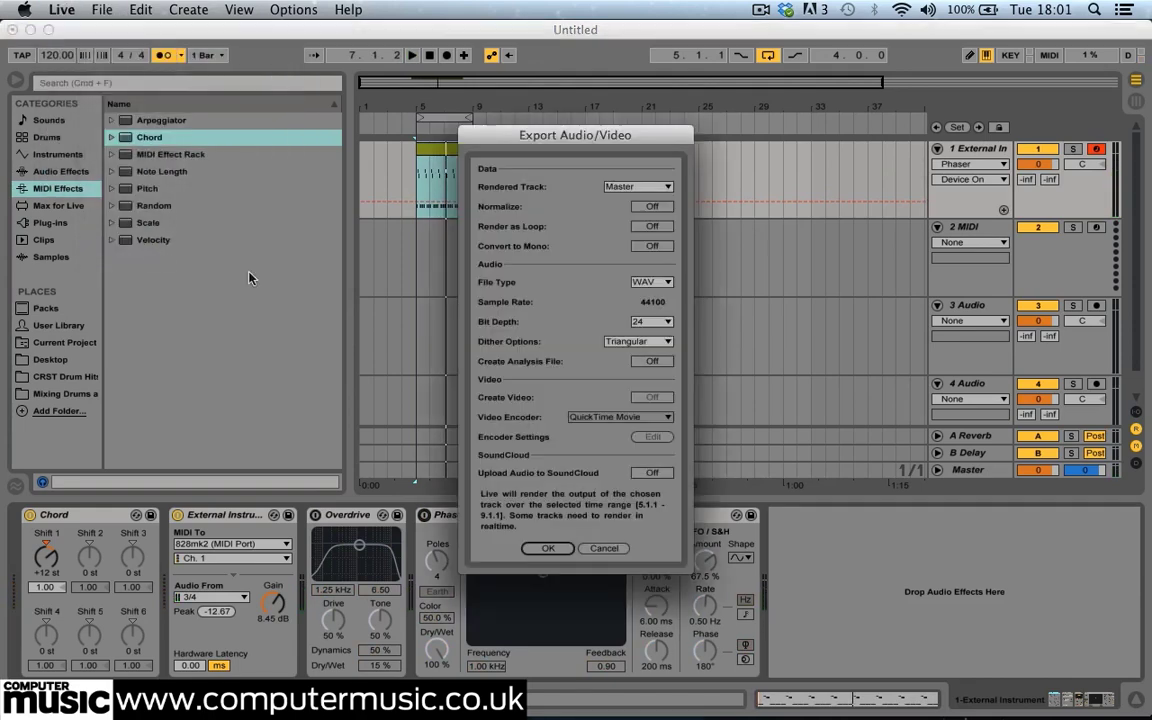
pyautogui.click(540, 548)
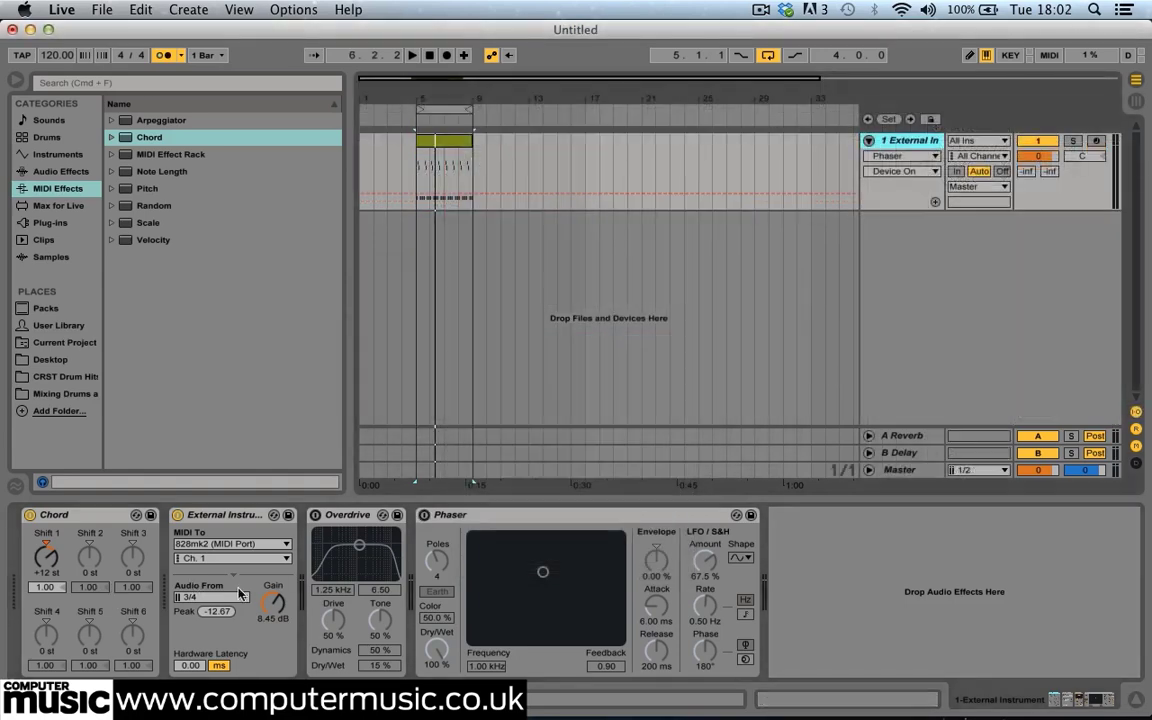
# Step: Set the External Instrument gain to 6.59 dB and add a record-armed audio track with 1-External Instrument as its input
pyautogui.moveTo(270, 607); pyautogui.dragTo(270, 604)
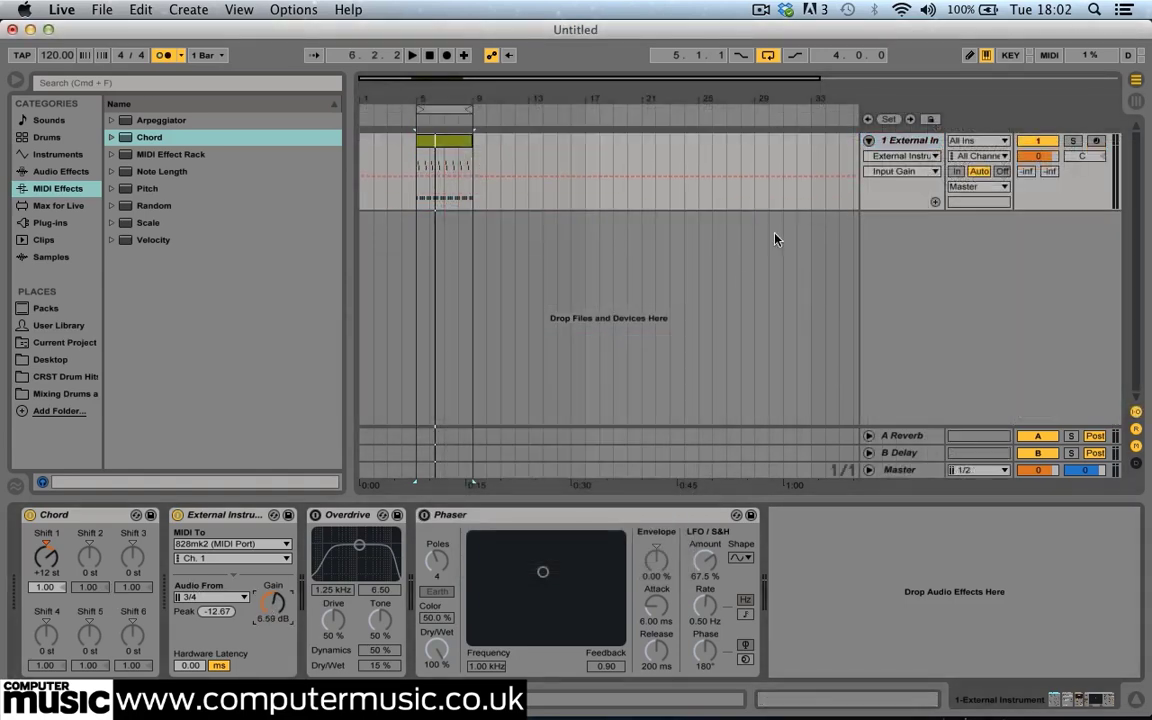
pyautogui.press('super+t')
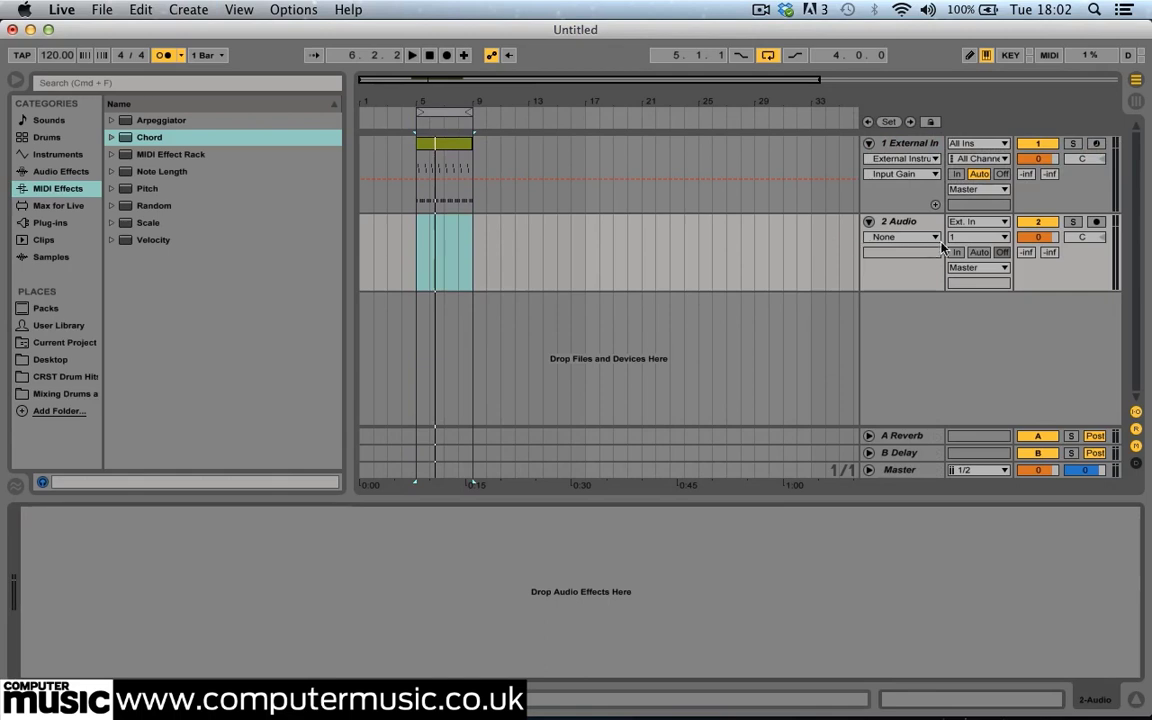
pyautogui.click(969, 226)
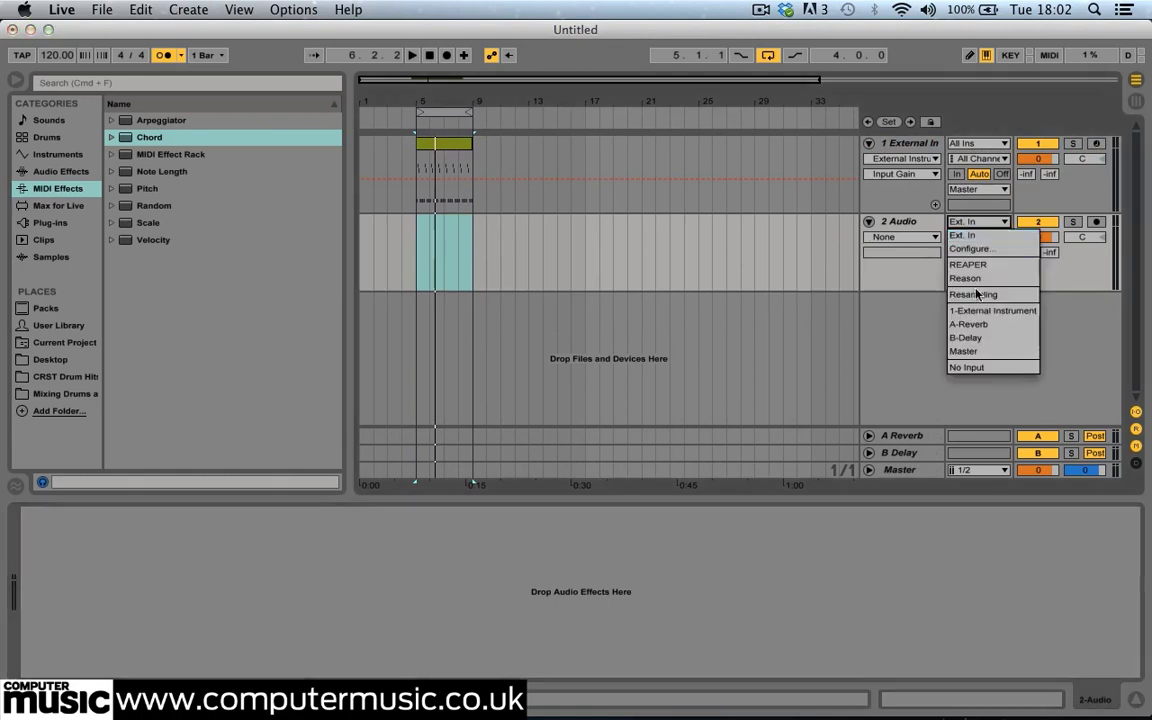
pyautogui.click(977, 310)
pyautogui.click(1096, 221)
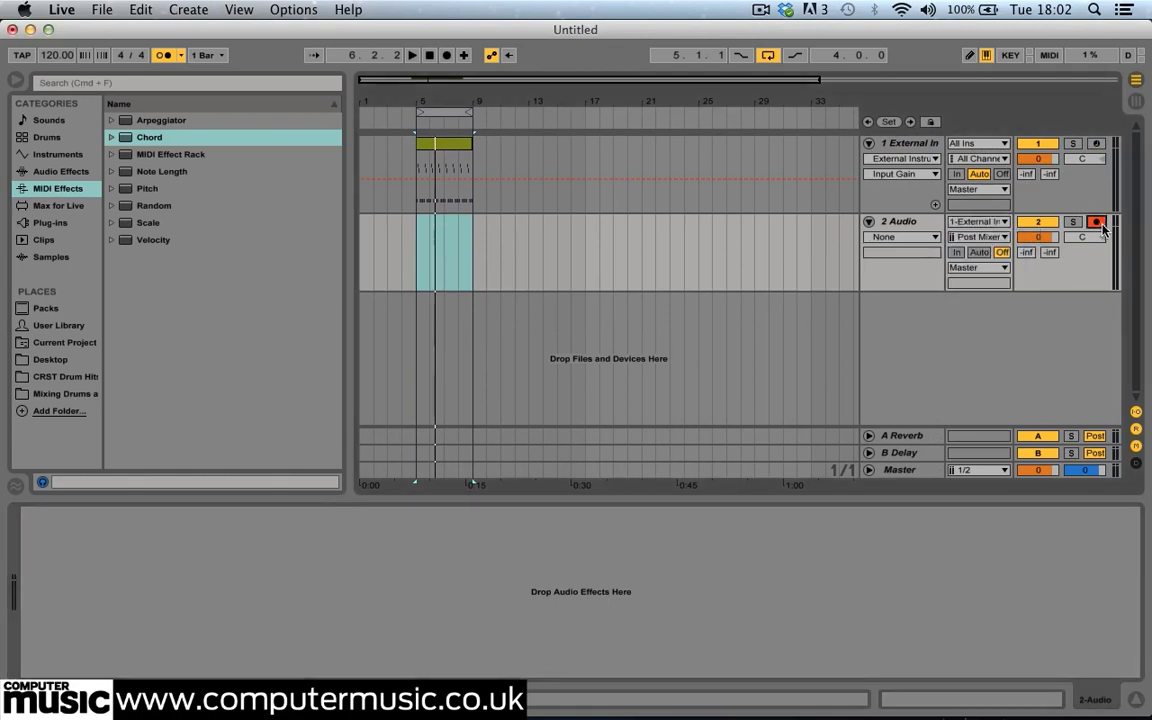
# Step: Record the external instrument onto the new audio track from bar 4 through the end of the MIDI clip
pyautogui.click(404, 265)
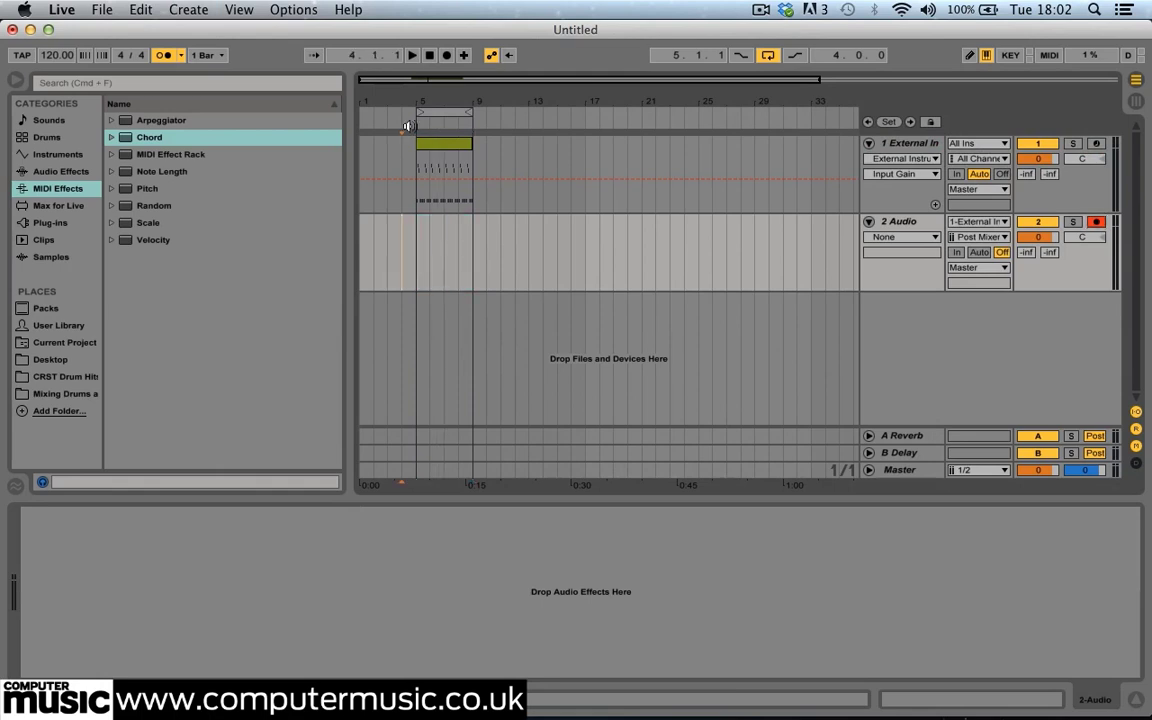
pyautogui.click(446, 55)
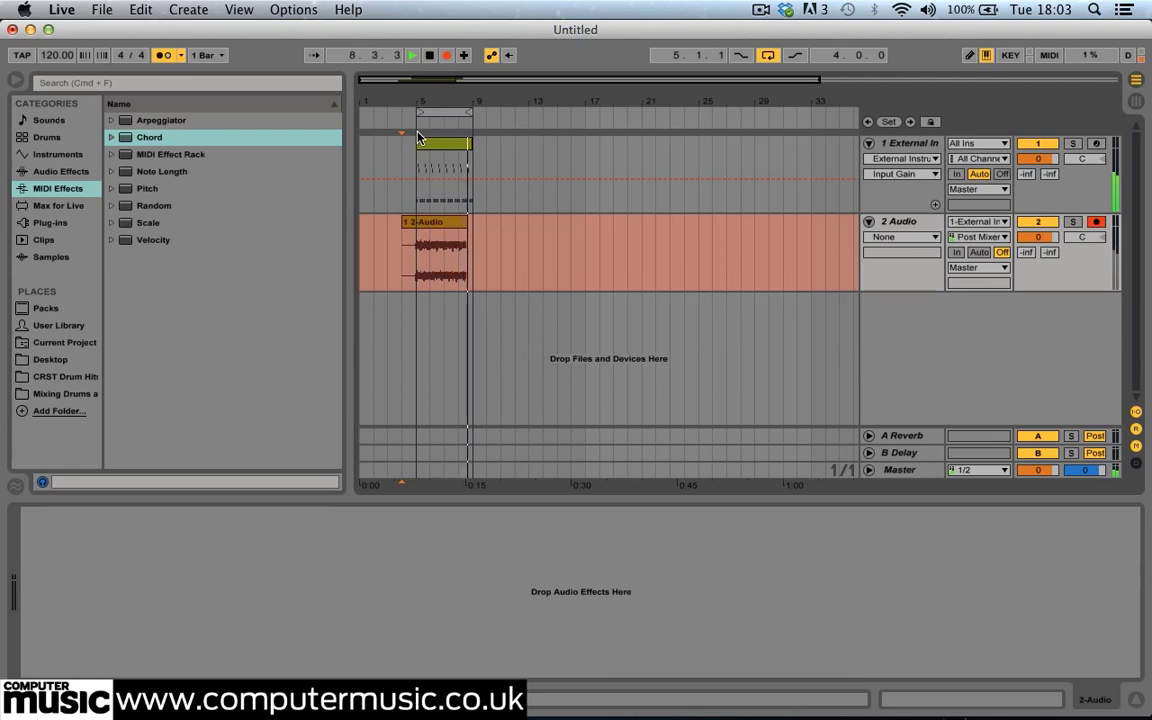
pyautogui.press('space')
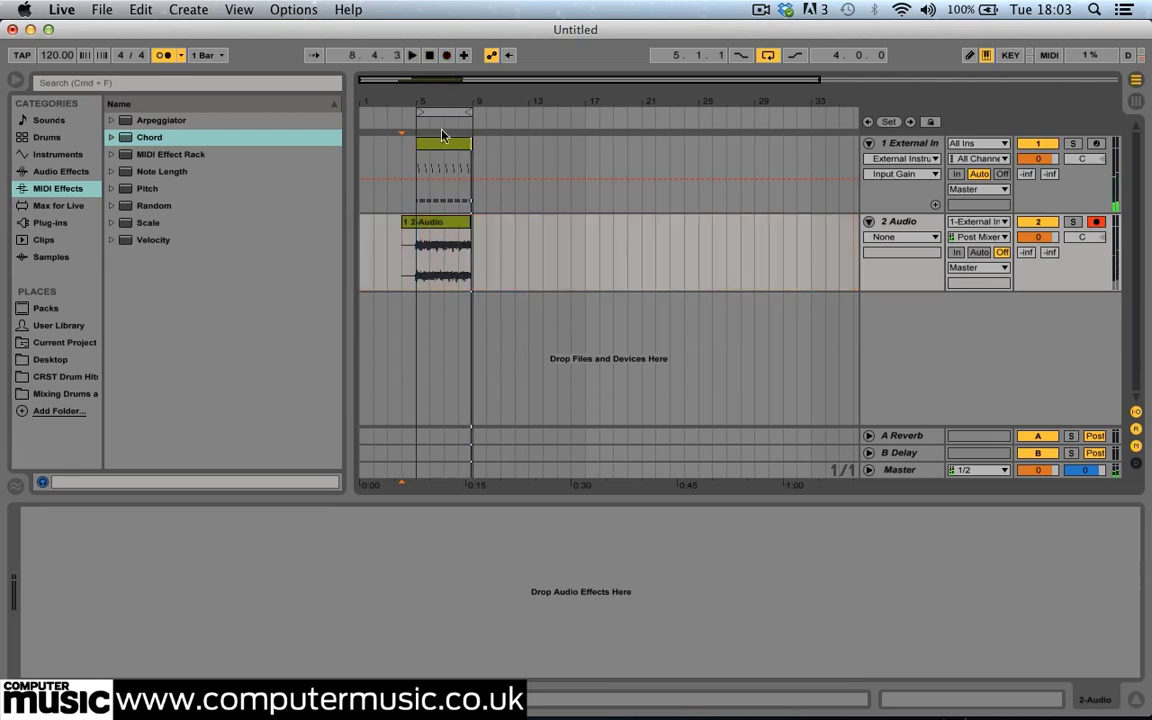
# Step: Mute the External Instrument track, turn off the metronome and play back the recorded audio clip
pyautogui.click(1038, 145)
pyautogui.click(409, 121)
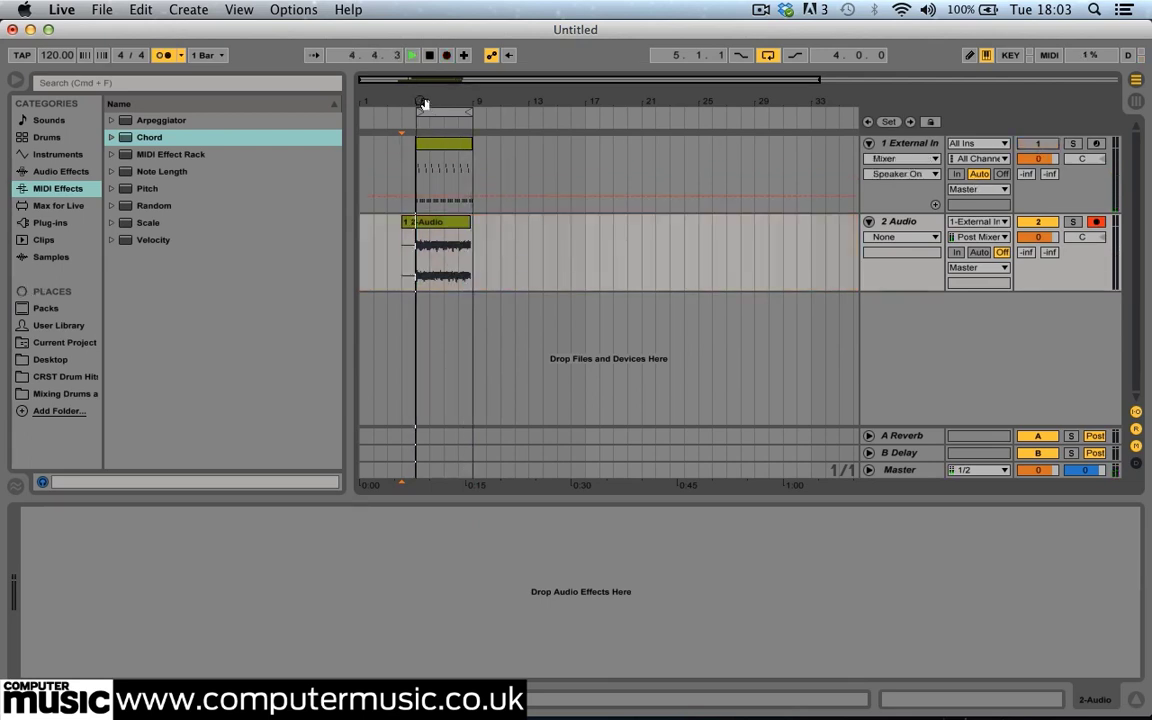
pyautogui.click(169, 57)
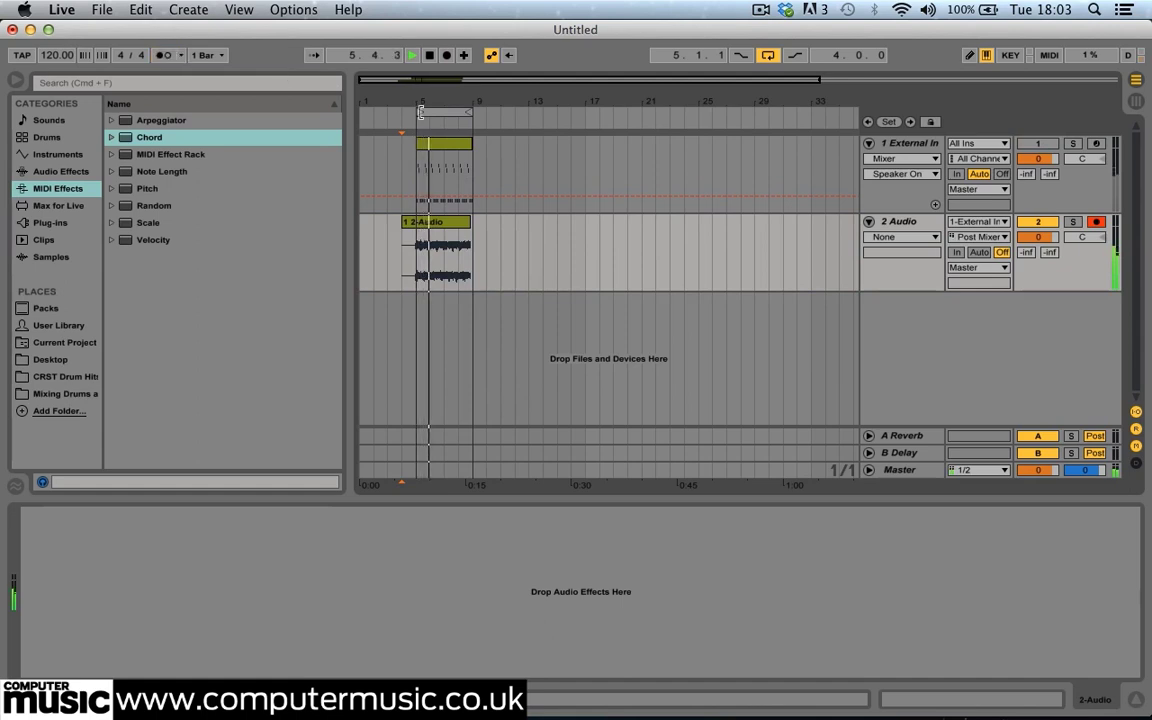
pyautogui.moveTo(420, 101); pyautogui.dragTo(417, 205)
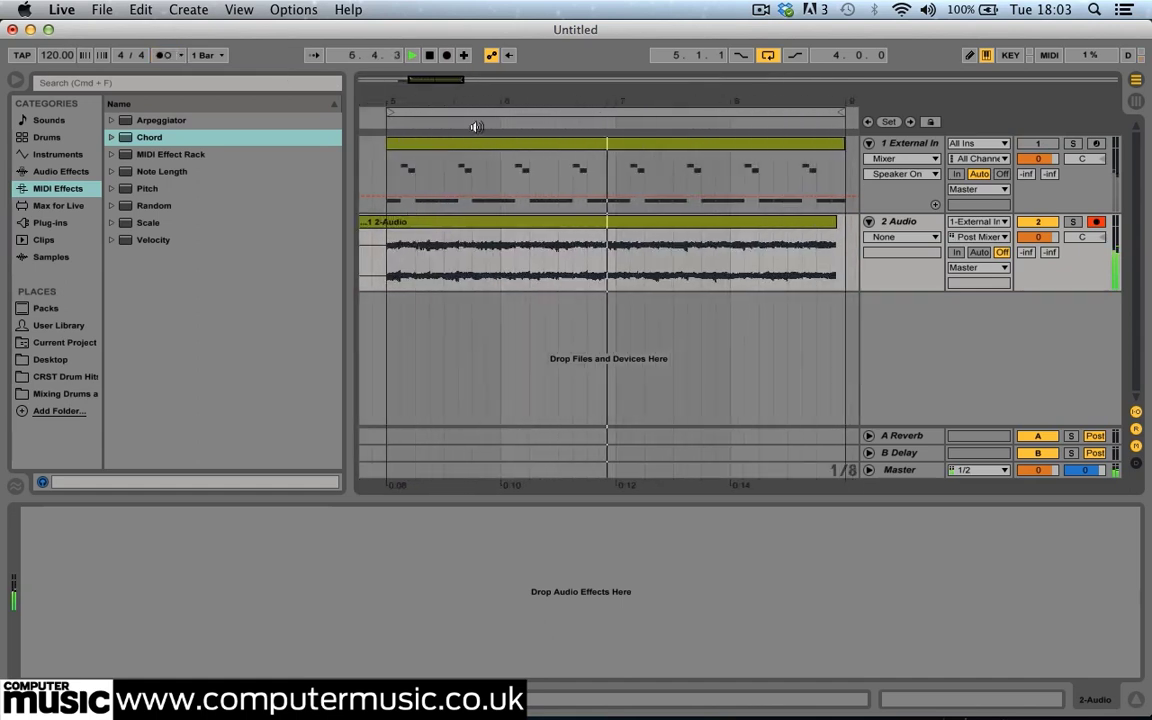